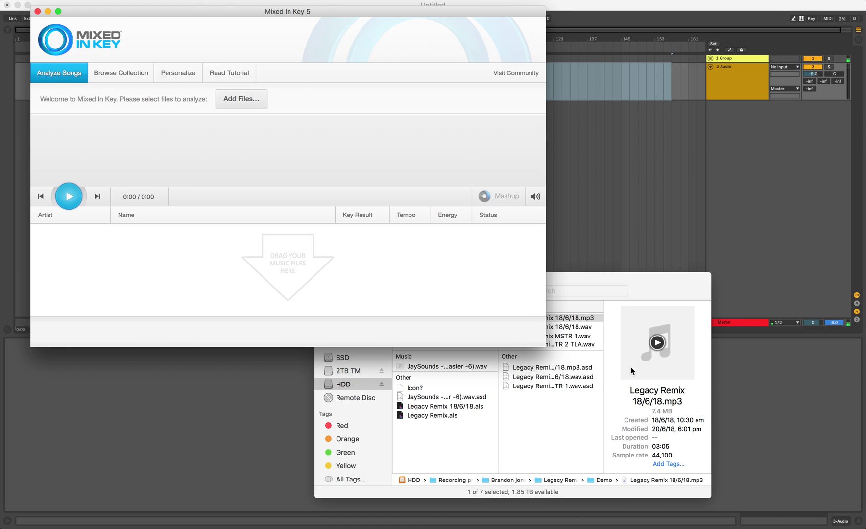
Analyze Legacy Remix 18/6/18.mp3 from the Demo folder in Mixed In Key to detect its key and tempo.
{"action": "left_click", "coordinate": [662, 289]}
{"action": "left_click_drag", "start_coordinate": [663, 289], "coordinate": [786, 165]}
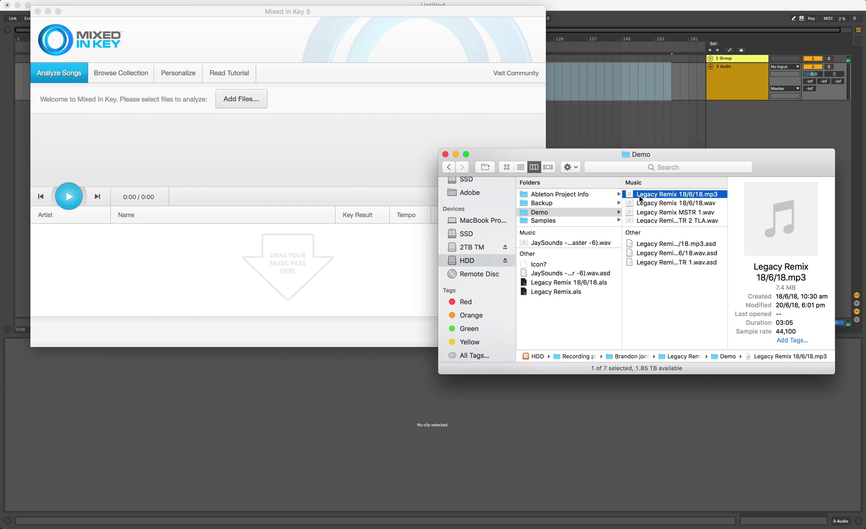
{"action": "left_click_drag", "start_coordinate": [640, 198], "coordinate": [200, 265]}
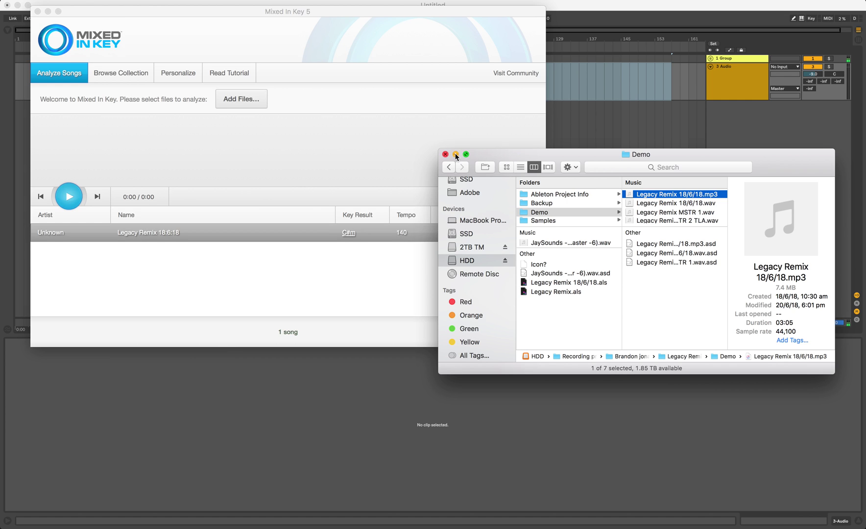
{"action": "left_click", "coordinate": [200, 256]}
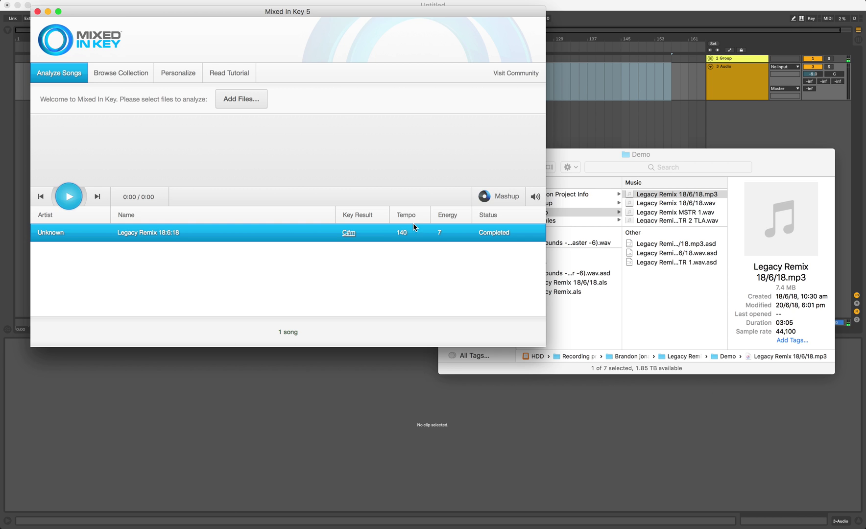
{"action": "left_click_drag", "start_coordinate": [432, 14], "coordinate": [432, 79]}
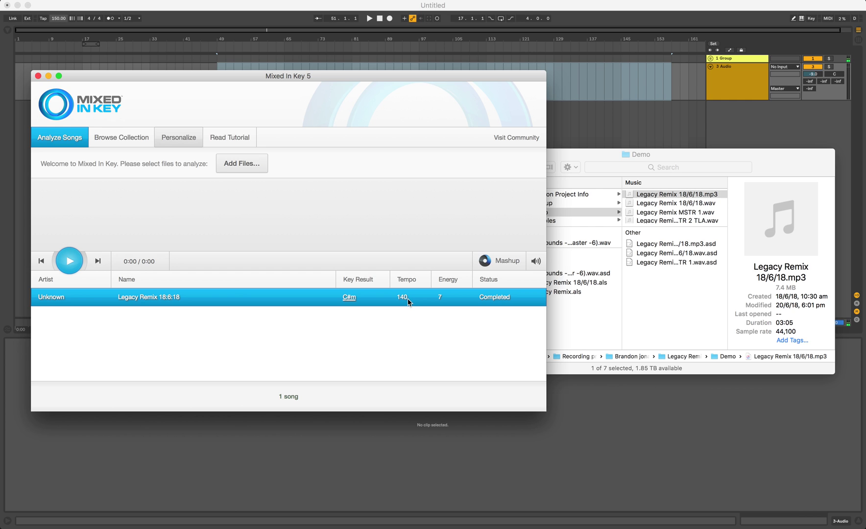
Switch to Ableton Live and set the project tempo to 140 BPM.
{"action": "left_click", "coordinate": [58, 21]}
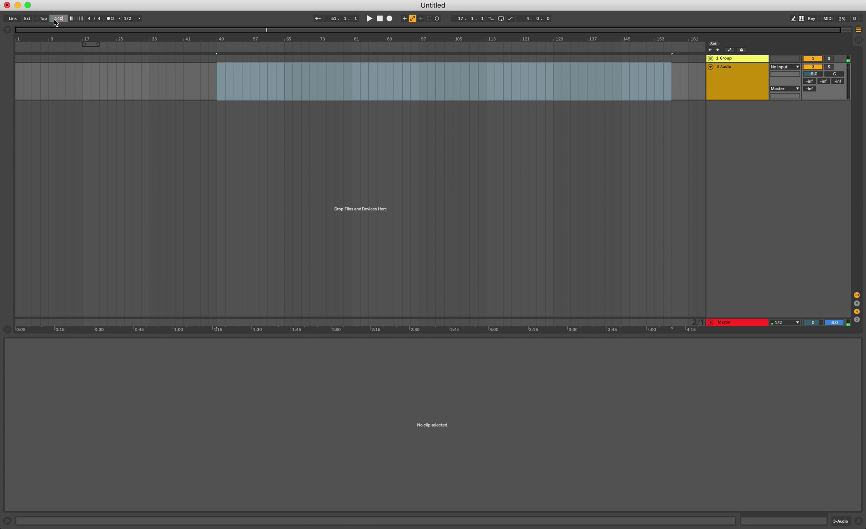
{"action": "key", "text": "Return"}
{"action": "mouse_move", "coordinate": [400, 518]}
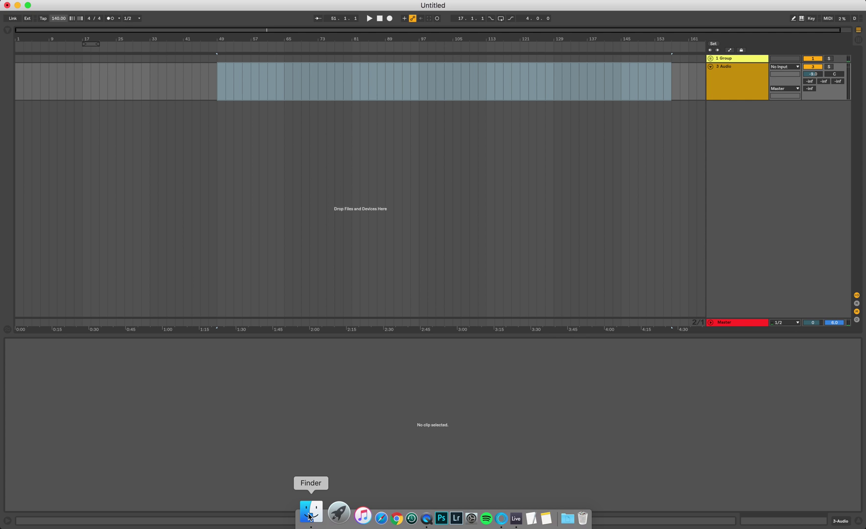
{"action": "left_click", "coordinate": [57, 20]}
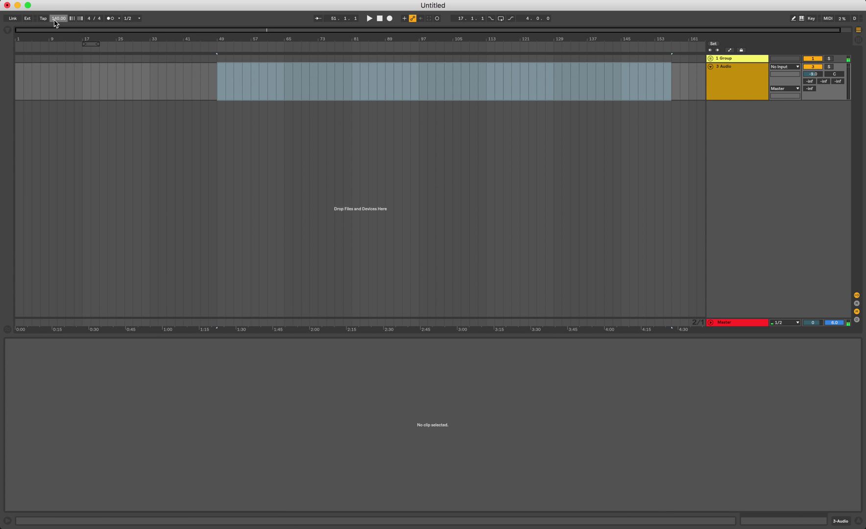
Import Legacy Remix 18/6/18.mp3 from the Demo folder onto the audio track, starting at bar 49.
{"action": "left_click", "coordinate": [306, 513]}
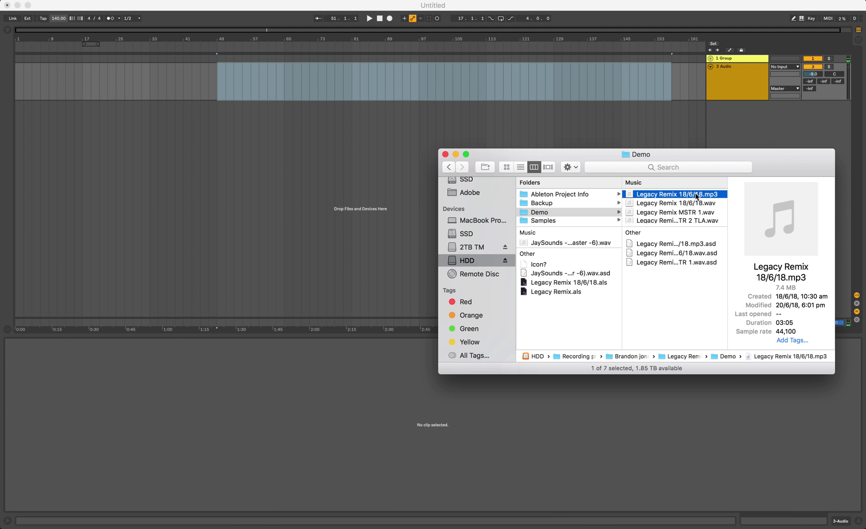
{"action": "mouse_move", "coordinate": [697, 196]}
{"action": "left_mouse_down"}
{"action": "mouse_move", "coordinate": [510, 141]}
{"action": "mouse_move", "coordinate": [228, 90]}
{"action": "mouse_move", "coordinate": [217, 81]}
{"action": "left_mouse_up"}
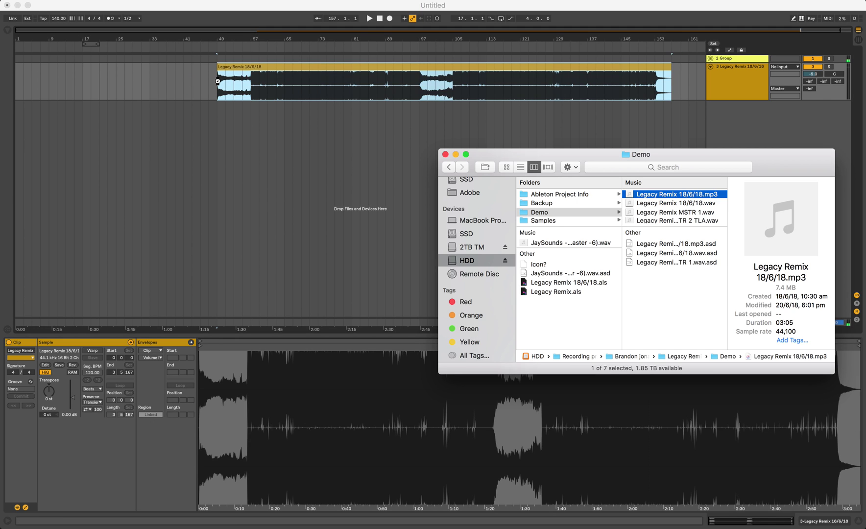
{"action": "left_click", "coordinate": [258, 73]}
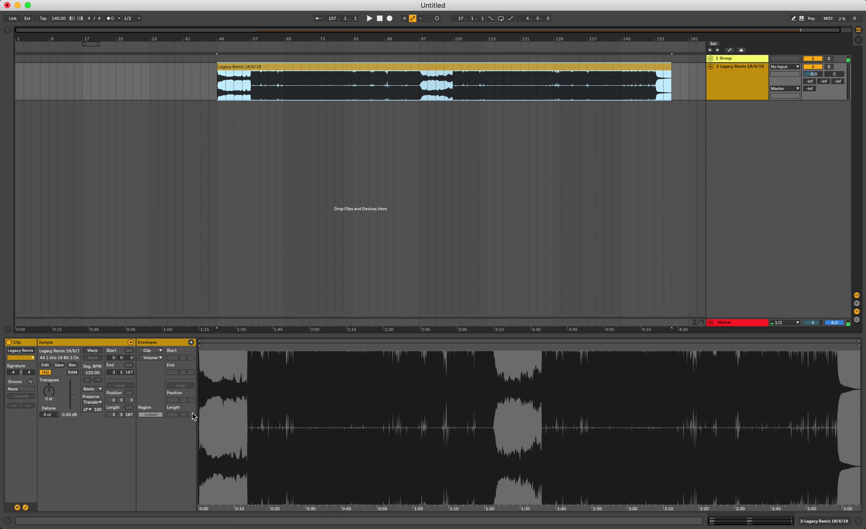
Toggle warping on the Legacy Remix clip and leave it switched off.
{"action": "left_click", "coordinate": [93, 351]}
{"action": "left_click", "coordinate": [91, 350]}
{"action": "left_click", "coordinate": [91, 351]}
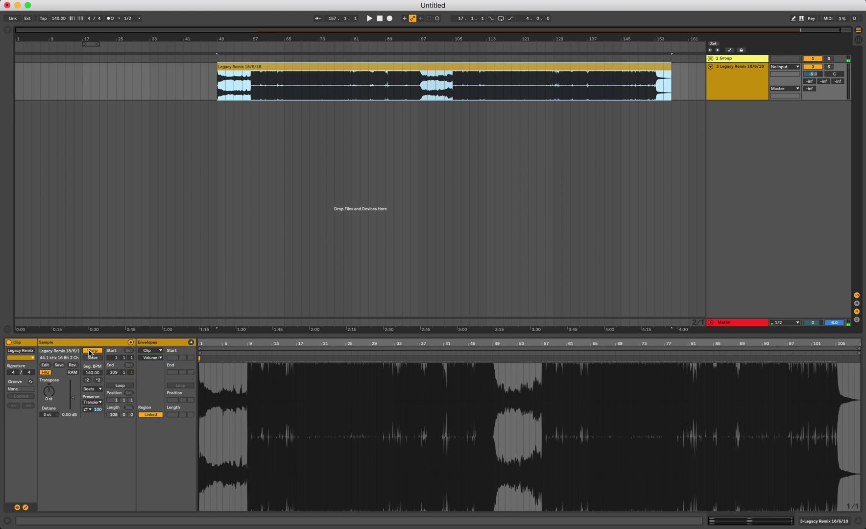
{"action": "left_click", "coordinate": [91, 351]}
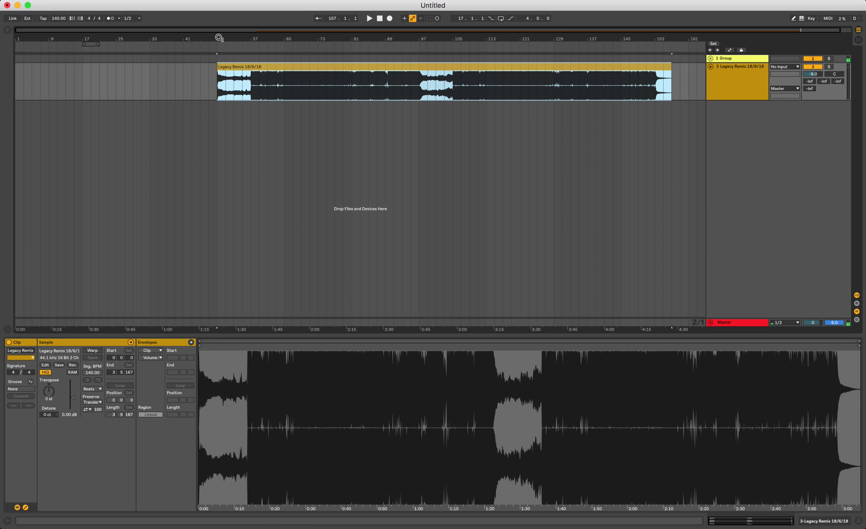
Split the unwarped Legacy Remix clip right before its first transient.
{"action": "mouse_move", "coordinate": [219, 38]}
{"action": "left_mouse_down"}
{"action": "mouse_move", "coordinate": [277, 47]}
{"action": "mouse_move", "coordinate": [276, 38]}
{"action": "mouse_move", "coordinate": [285, 55]}
{"action": "left_mouse_up"}
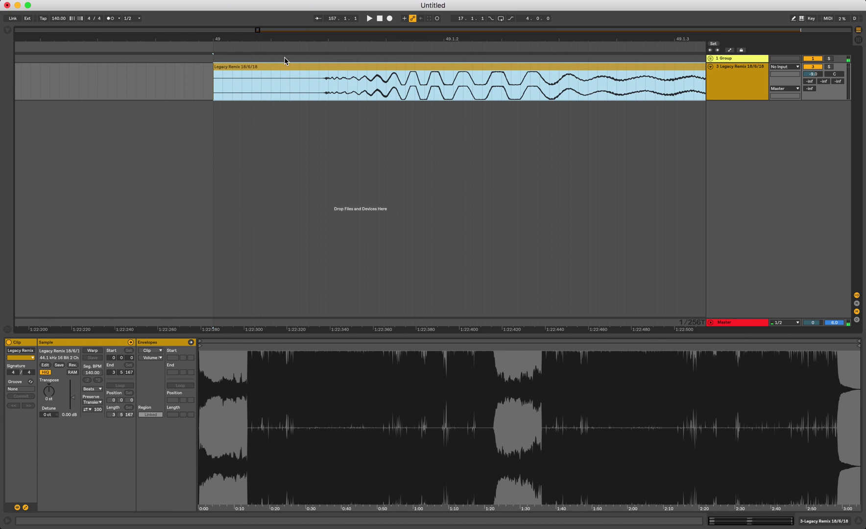
{"action": "left_click_drag", "start_coordinate": [216, 81], "coordinate": [319, 81]}
{"action": "left_click_drag", "start_coordinate": [327, 38], "coordinate": [319, 47]}
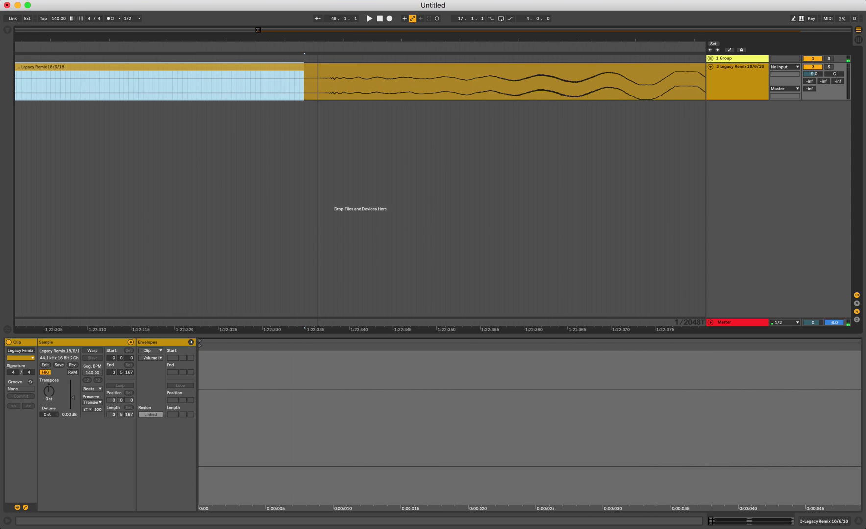
{"action": "left_click", "coordinate": [323, 84]}
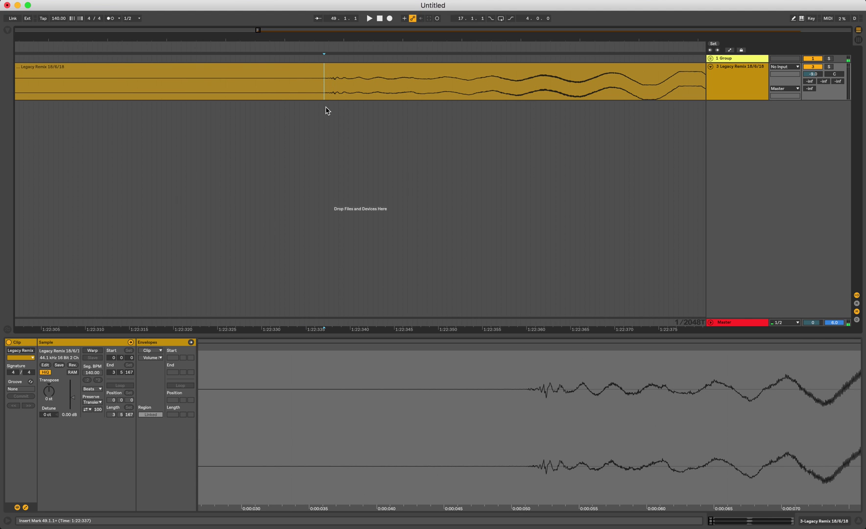
{"action": "key", "text": "super+e"}
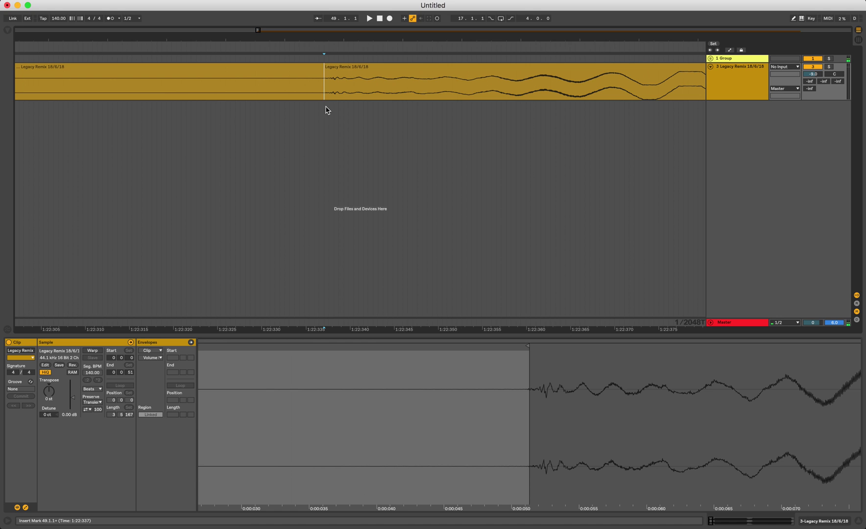
Delete the silent piece before the split and align the remaining clip with the start of bar 49.
{"action": "left_click", "coordinate": [295, 68]}
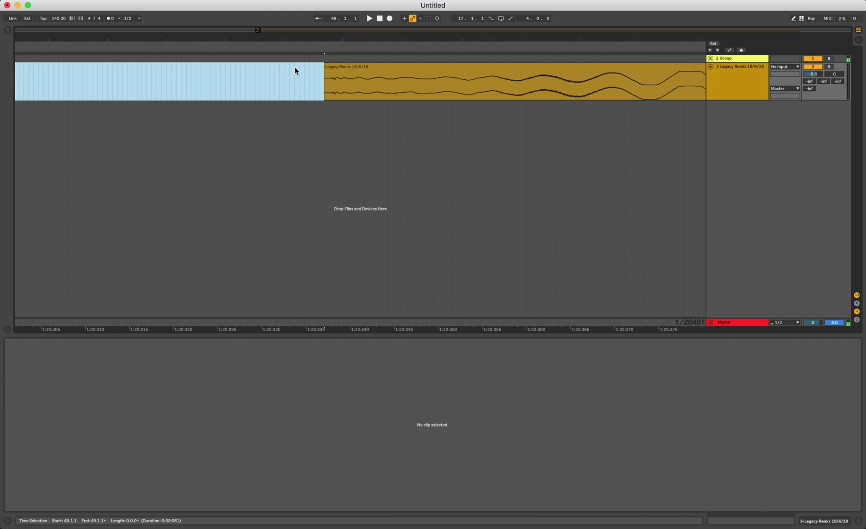
{"action": "left_click_drag", "start_coordinate": [360, 41], "coordinate": [397, 67]}
{"action": "left_click", "coordinate": [411, 67]}
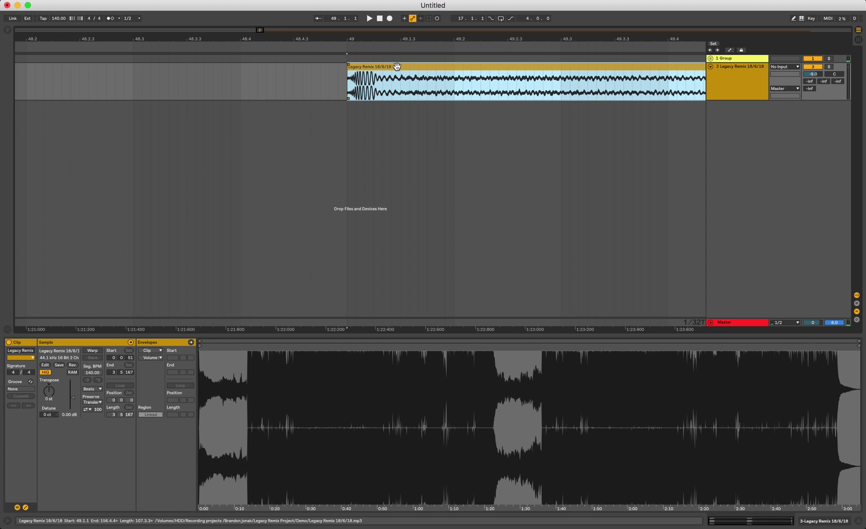
Enable warping on the trimmed clip and check its bar 1 marker against the first transient.
{"action": "left_click", "coordinate": [93, 350]}
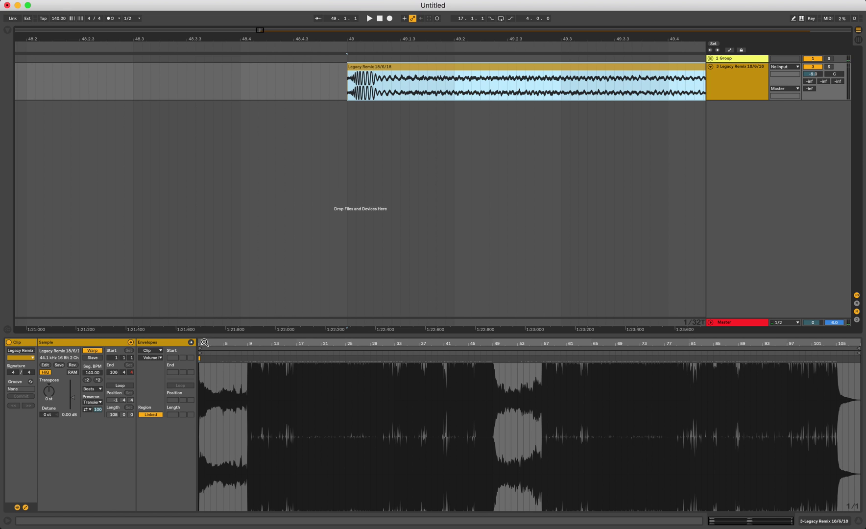
{"action": "left_click_drag", "start_coordinate": [229, 349], "coordinate": [230, 412]}
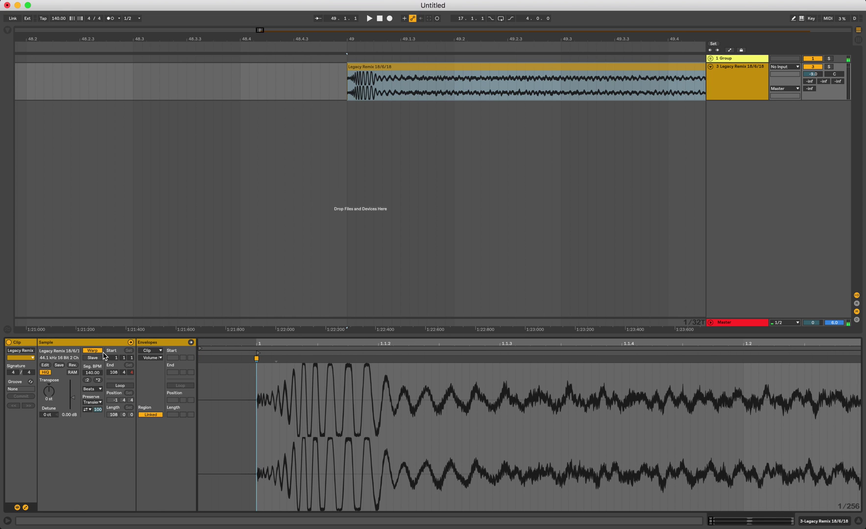
{"action": "mouse_move", "coordinate": [229, 350]}
{"action": "left_mouse_down"}
{"action": "mouse_move", "coordinate": [230, 392]}
{"action": "mouse_move", "coordinate": [229, 343]}
{"action": "left_mouse_up"}
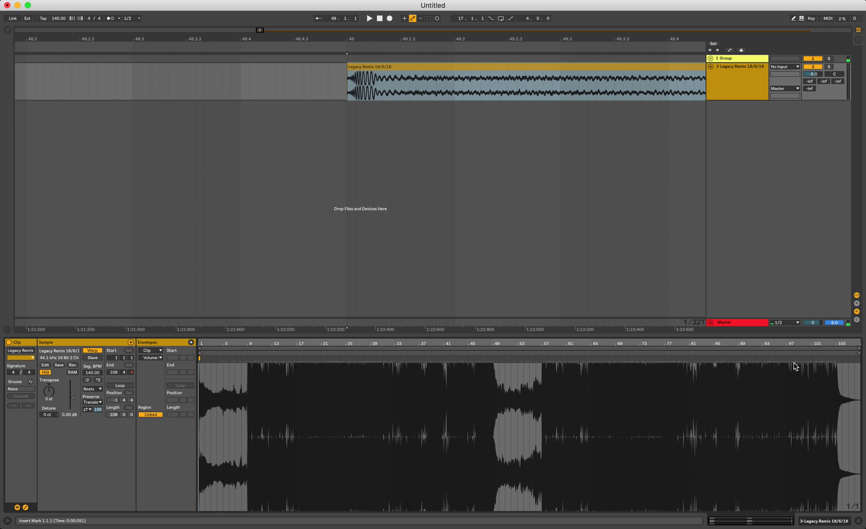
Audition the clip's ending between about bars 99 and 104 to check its timing against the grid.
{"action": "left_click_drag", "start_coordinate": [843, 346], "coordinate": [838, 411]}
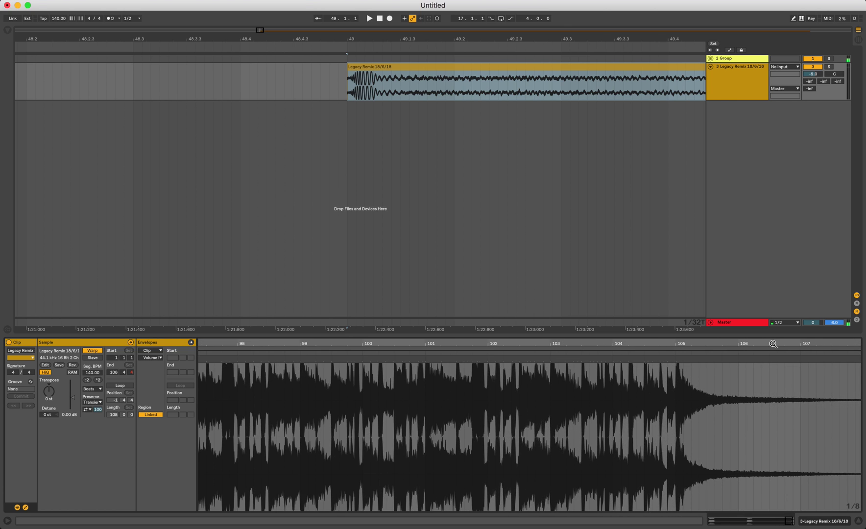
{"action": "left_click", "coordinate": [299, 354]}
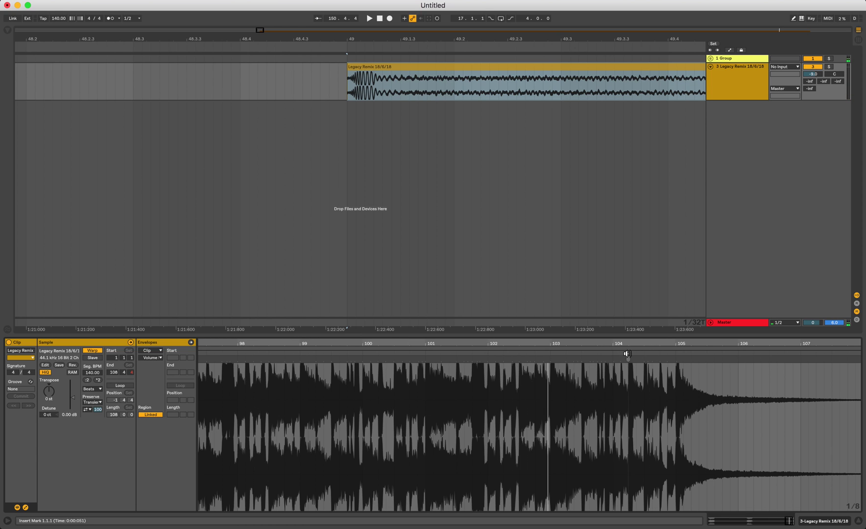
{"action": "left_click_drag", "start_coordinate": [637, 343], "coordinate": [441, 382]}
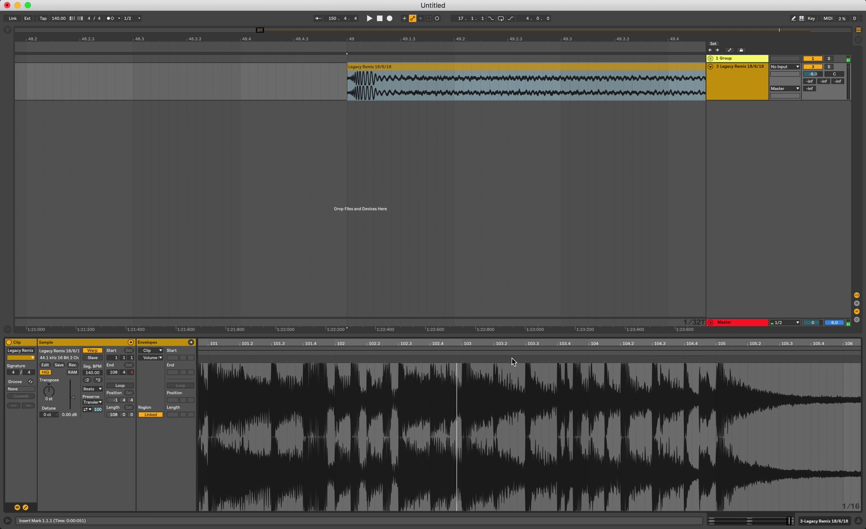
{"action": "mouse_move", "coordinate": [468, 344]}
{"action": "left_mouse_down"}
{"action": "mouse_move", "coordinate": [468, 372]}
{"action": "mouse_move", "coordinate": [470, 345]}
{"action": "left_mouse_up"}
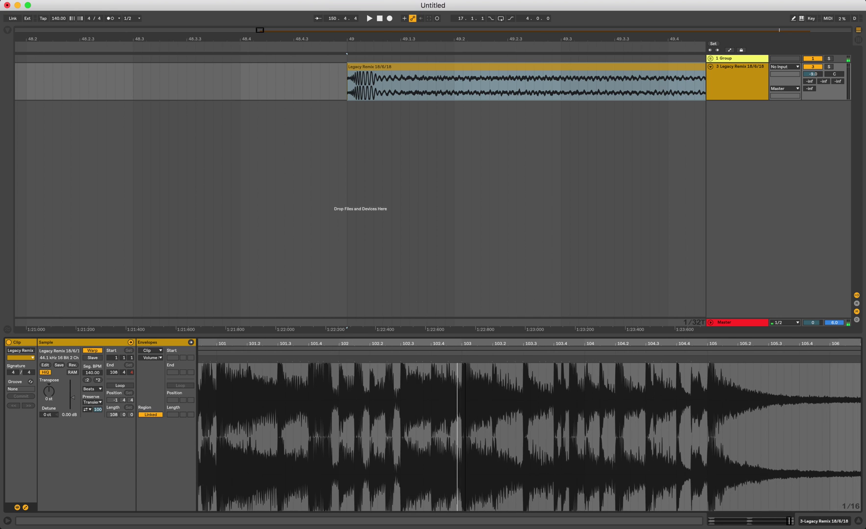
{"action": "left_click", "coordinate": [523, 353]}
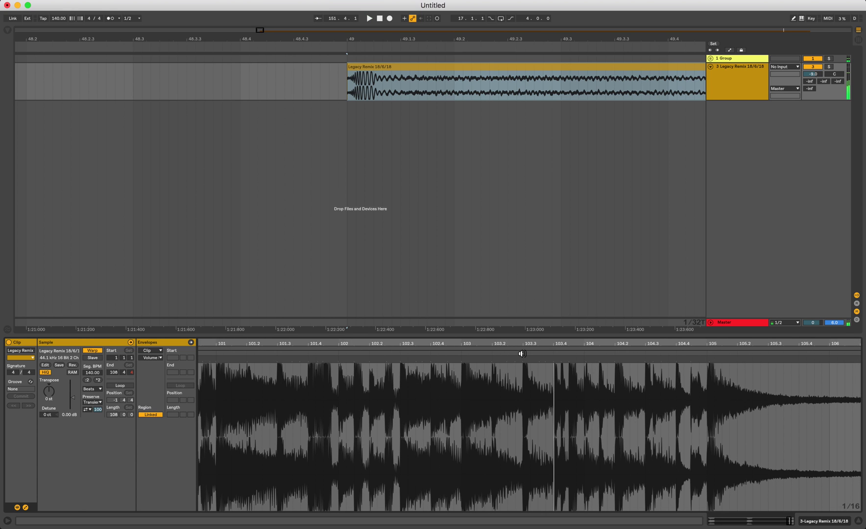
Add a warp marker on the transient just before 103.3 and move it onto the 103.3.1 grid line.
{"action": "left_click_drag", "start_coordinate": [525, 344], "coordinate": [525, 421]}
{"action": "left_click_drag", "start_coordinate": [454, 344], "coordinate": [454, 385]}
{"action": "left_click", "coordinate": [350, 398]}
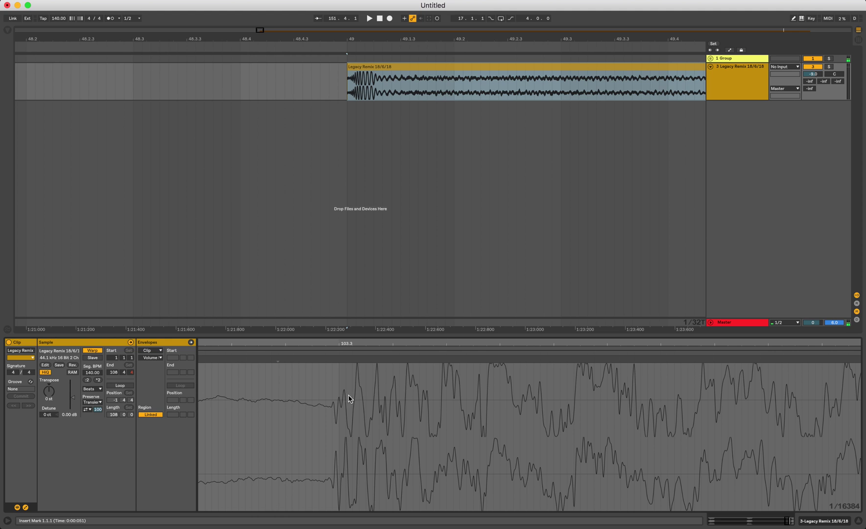
{"action": "left_click_drag", "start_coordinate": [345, 345], "coordinate": [388, 345]}
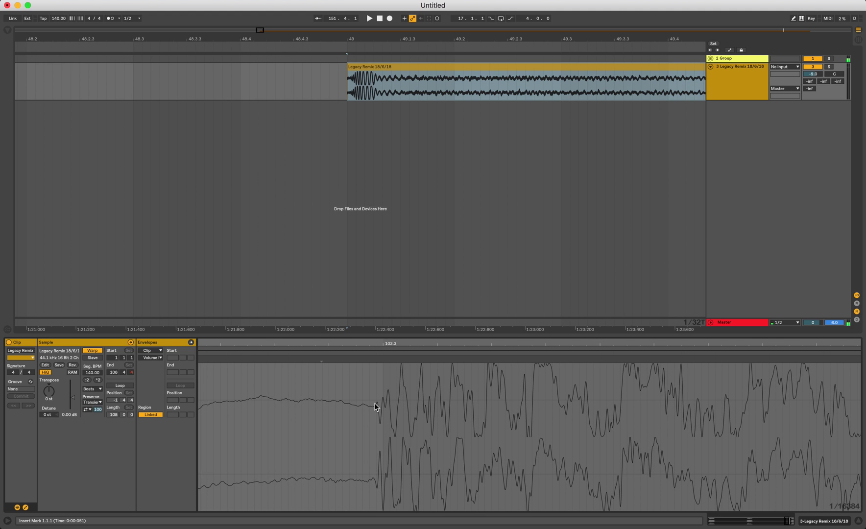
{"action": "left_click_drag", "start_coordinate": [375, 408], "coordinate": [324, 380]}
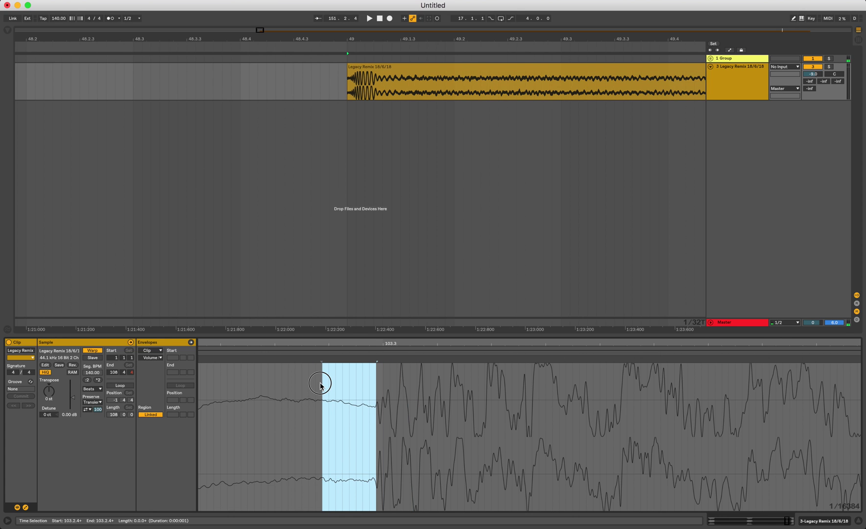
{"action": "left_click", "coordinate": [376, 407]}
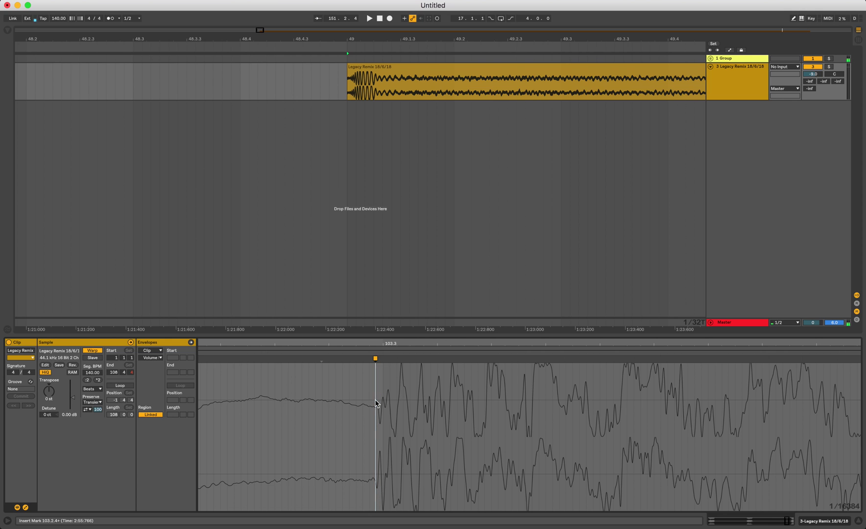
{"action": "left_click_drag", "start_coordinate": [376, 358], "coordinate": [828, 345]}
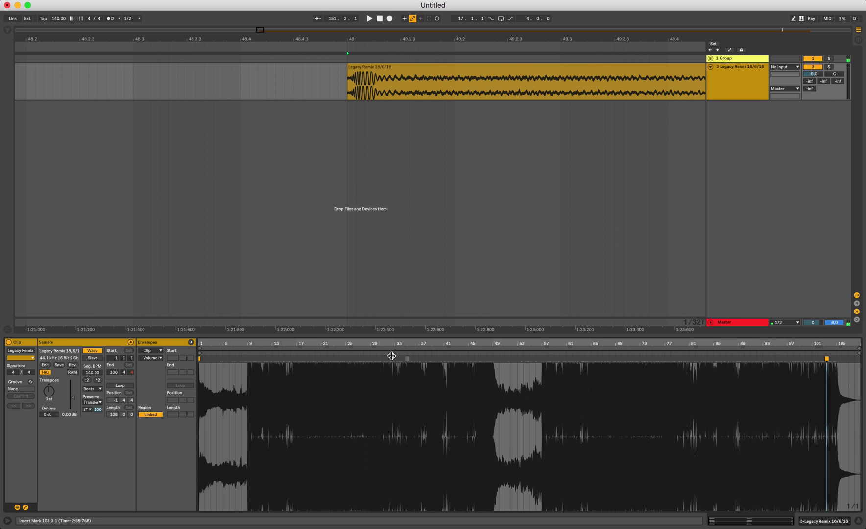
Audition the clip between about bars 29 and 34 and check the drop at bar 33 against the grid.
{"action": "left_click", "coordinate": [369, 354]}
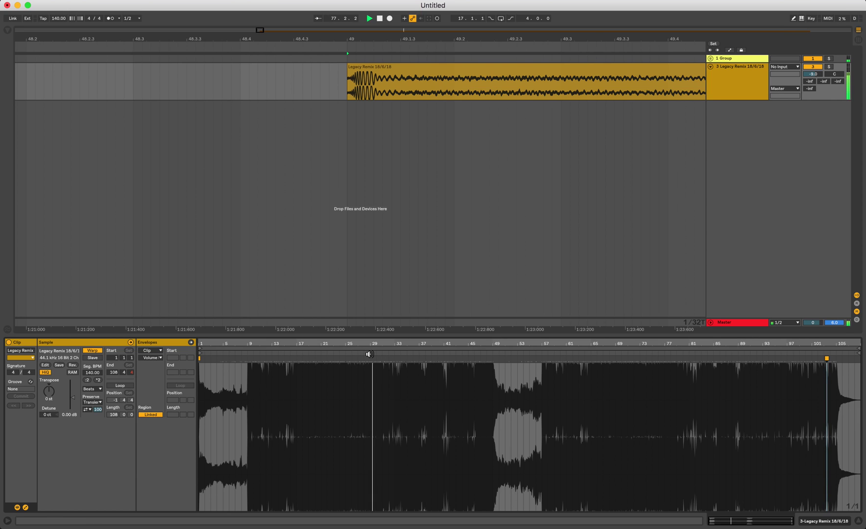
{"action": "left_click", "coordinate": [394, 353]}
{"action": "key", "text": "space"}
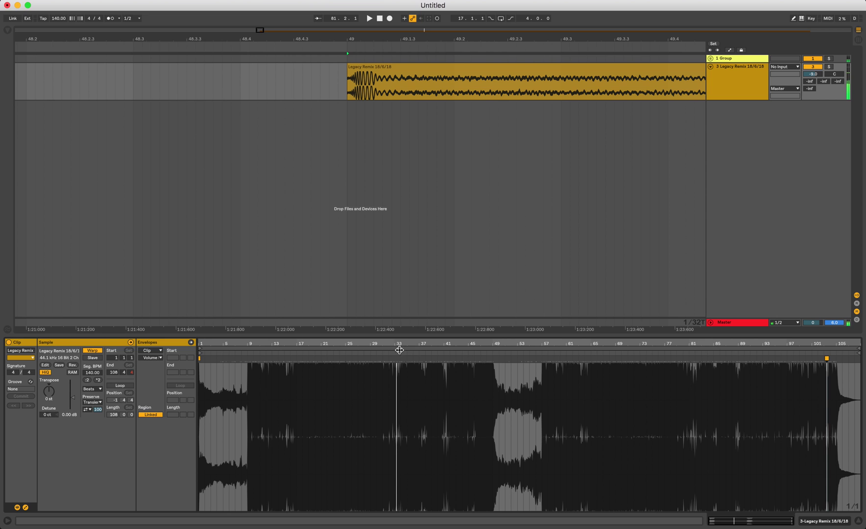
{"action": "left_click_drag", "start_coordinate": [397, 344], "coordinate": [395, 345]}
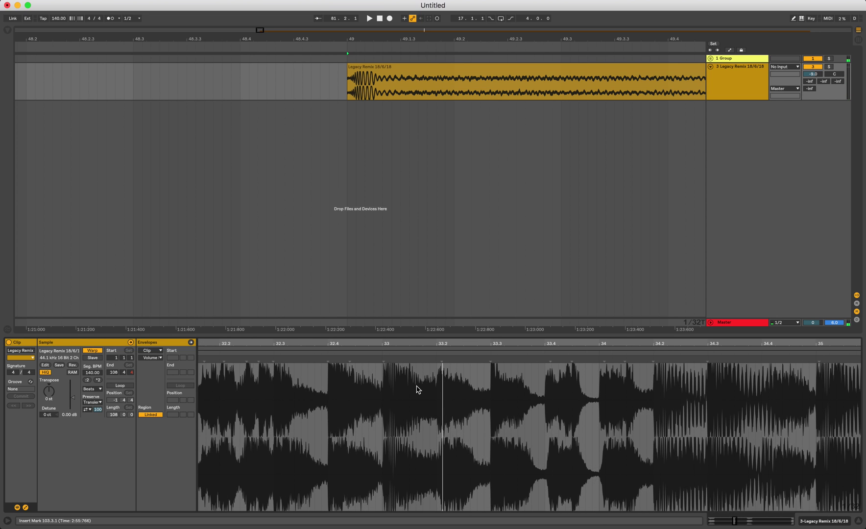
{"action": "left_click_drag", "start_coordinate": [313, 404], "coordinate": [512, 406]}
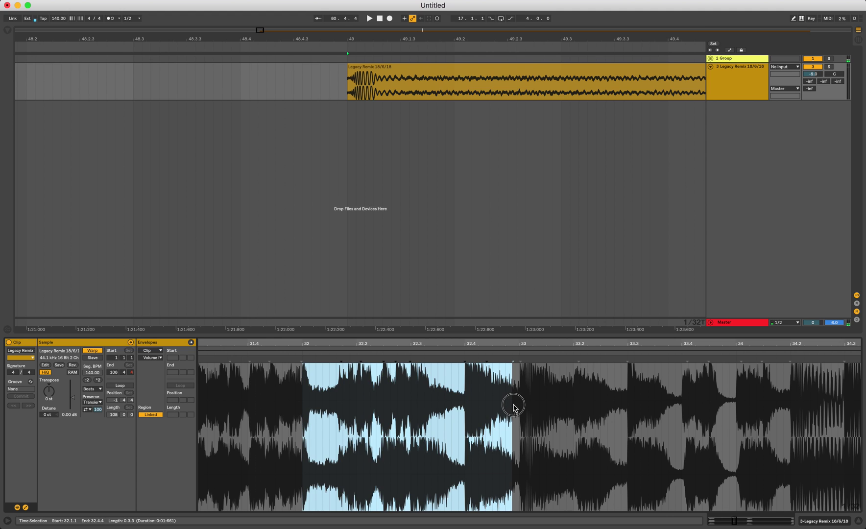
{"action": "left_click", "coordinate": [516, 410]}
{"action": "left_click", "coordinate": [518, 414]}
{"action": "key", "text": "space"}
{"action": "key", "text": "space"}
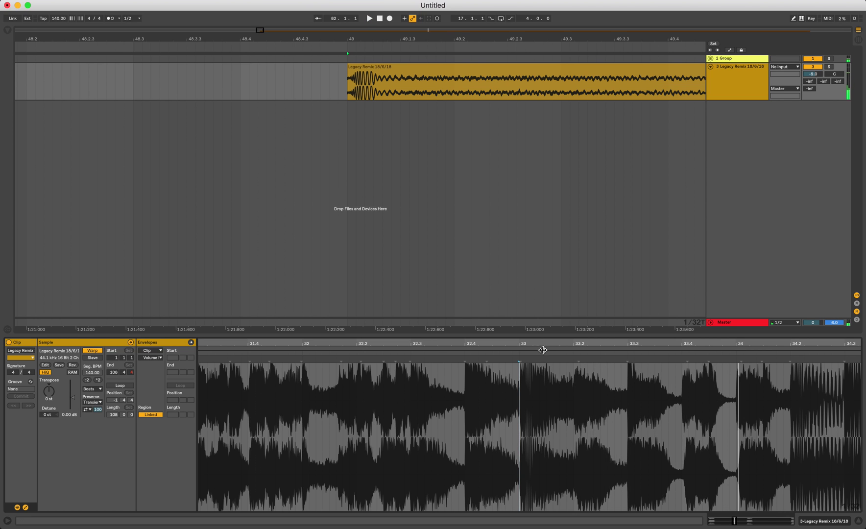
Add a warp marker on the transient just after bar 33 and move it onto the 33.1.1 grid line.
{"action": "left_click_drag", "start_coordinate": [520, 343], "coordinate": [521, 370]}
{"action": "left_click_drag", "start_coordinate": [310, 415], "coordinate": [484, 407]}
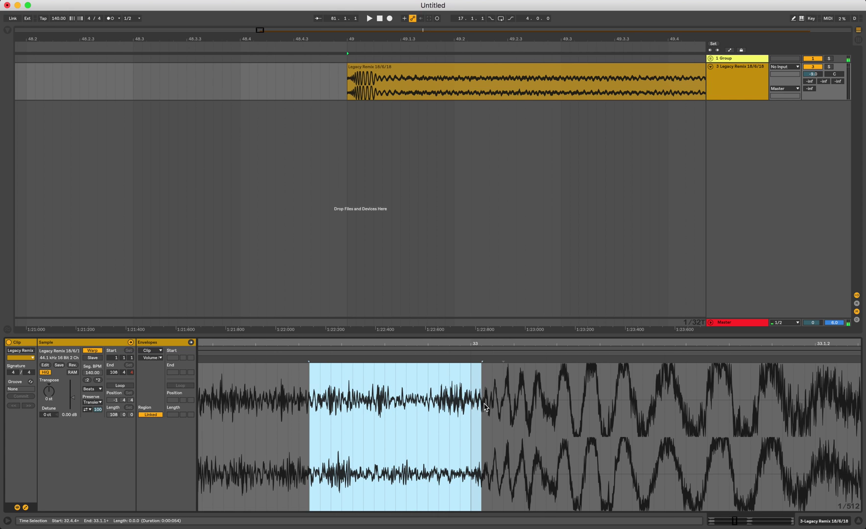
{"action": "left_click_drag", "start_coordinate": [485, 407], "coordinate": [802, 370]}
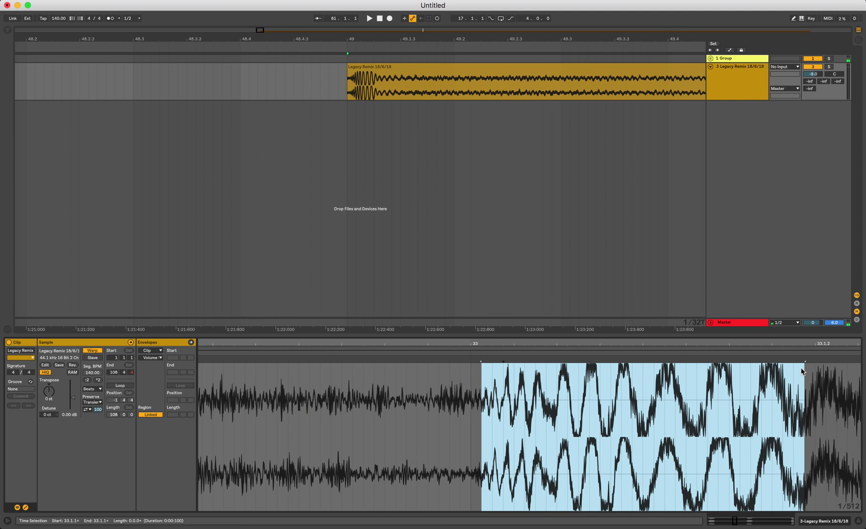
{"action": "left_click", "coordinate": [492, 402]}
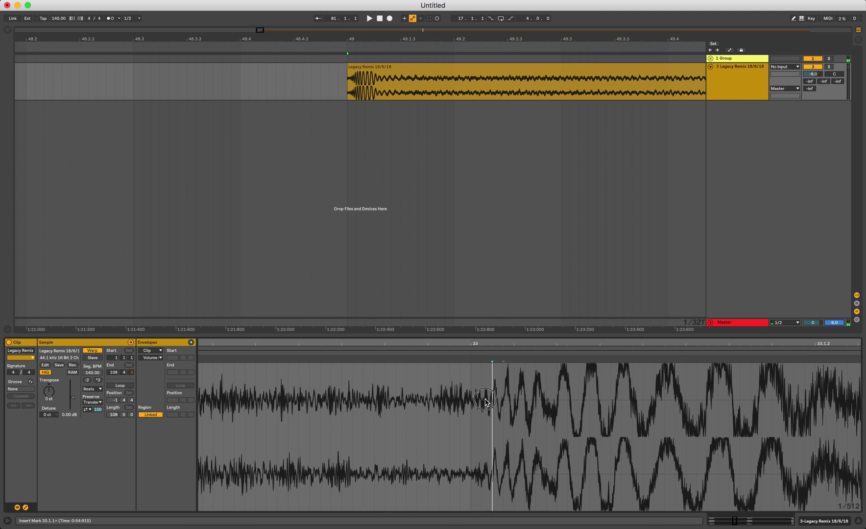
{"action": "left_click", "coordinate": [486, 405]}
{"action": "key", "text": "plus"}
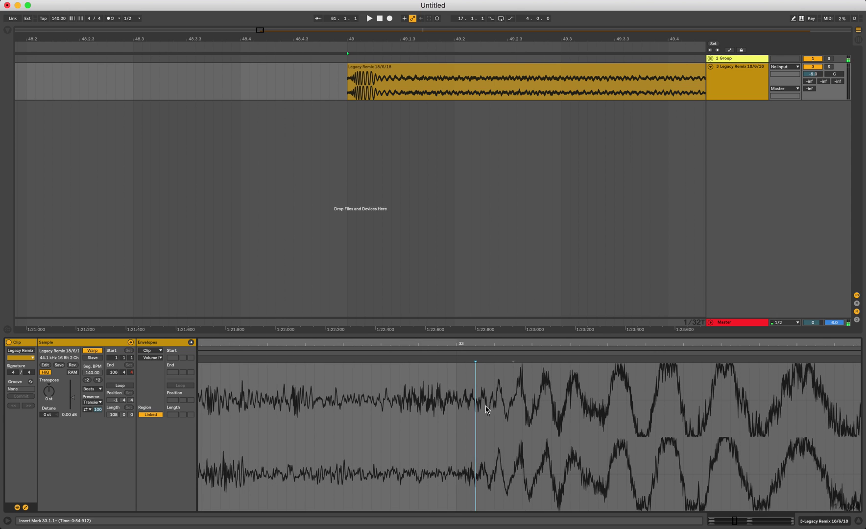
{"action": "mouse_move", "coordinate": [490, 402]}
{"action": "left_mouse_down"}
{"action": "mouse_move", "coordinate": [353, 404]}
{"action": "mouse_move", "coordinate": [477, 414]}
{"action": "mouse_move", "coordinate": [461, 396]}
{"action": "mouse_move", "coordinate": [497, 398]}
{"action": "mouse_move", "coordinate": [480, 401]}
{"action": "left_mouse_up"}
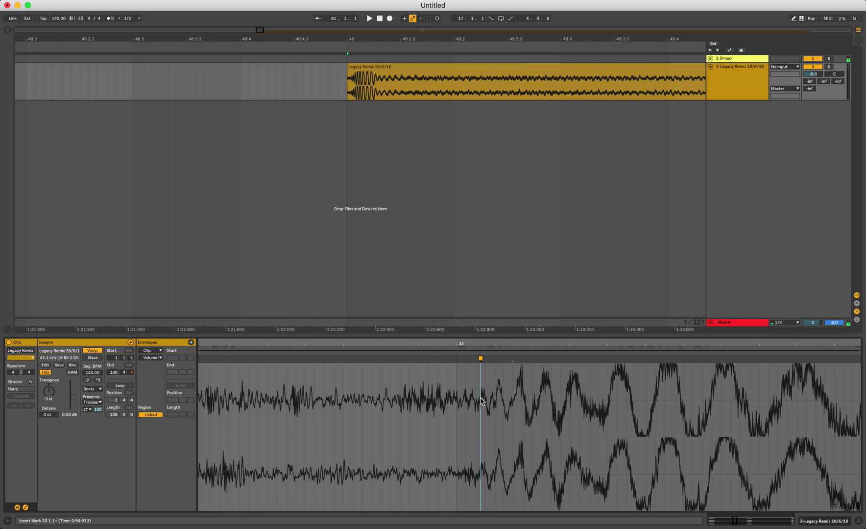
{"action": "left_click_drag", "start_coordinate": [480, 359], "coordinate": [455, 358]}
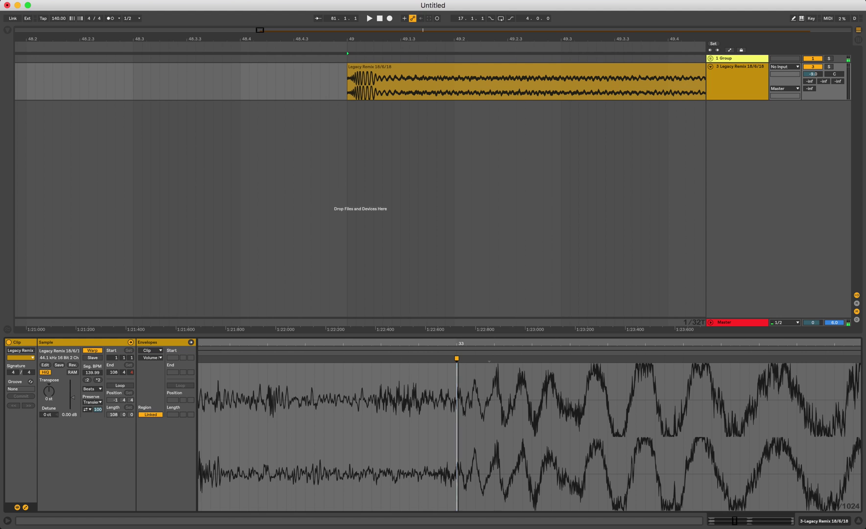
Turn on the metronome and audition the clip from about bar 30 through the new bar 33 warp marker.
{"action": "double_click", "coordinate": [395, 344]}
{"action": "left_click_drag", "start_coordinate": [395, 344], "coordinate": [395, 372]}
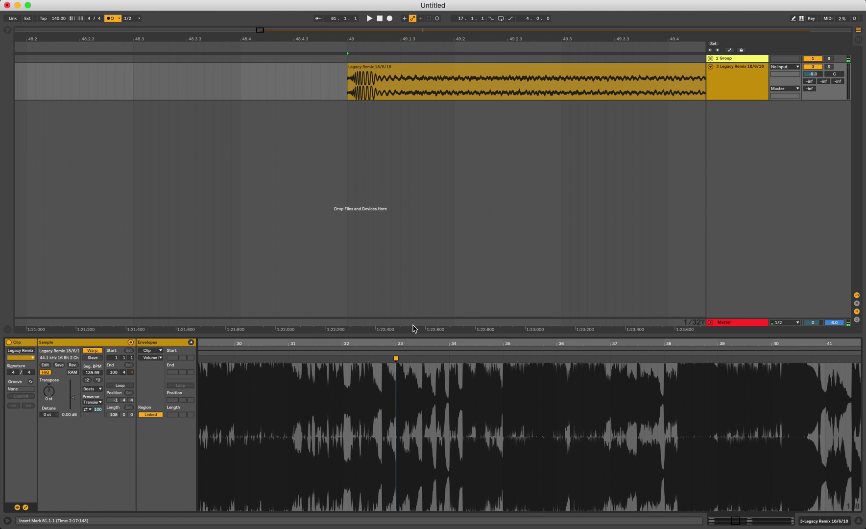
{"action": "left_click", "coordinate": [217, 353]}
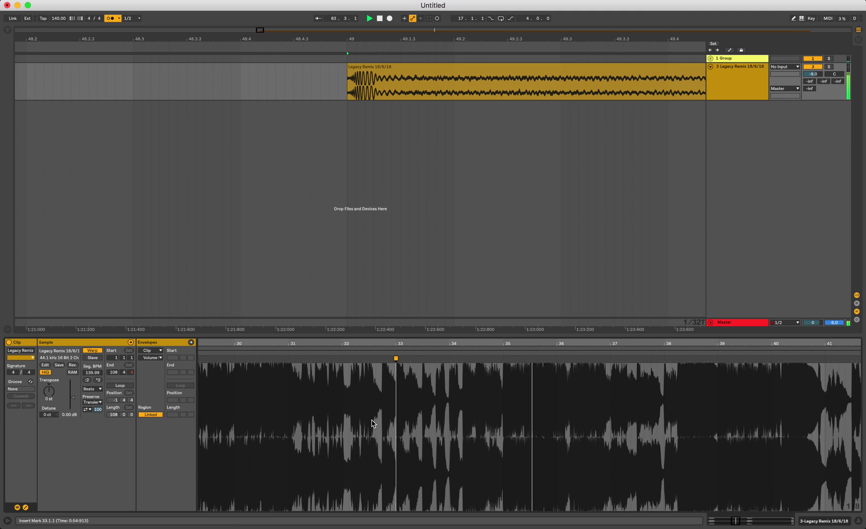
{"action": "key", "text": "minus"}
{"action": "key", "text": "minus"}
{"action": "key", "text": "minus"}
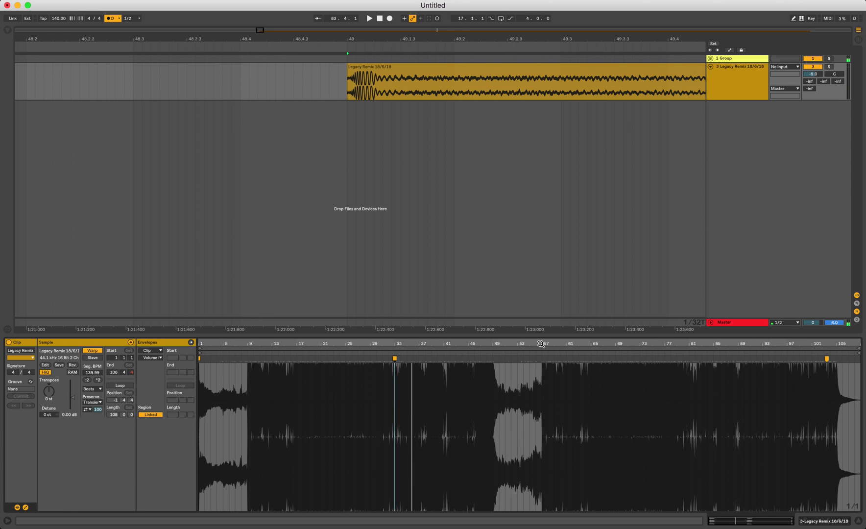
Add a warp marker on the transient just before bar 57, align it with the 57.1.1 grid line, and audition from there.
{"action": "left_click_drag", "start_coordinate": [510, 383], "coordinate": [566, 394]}
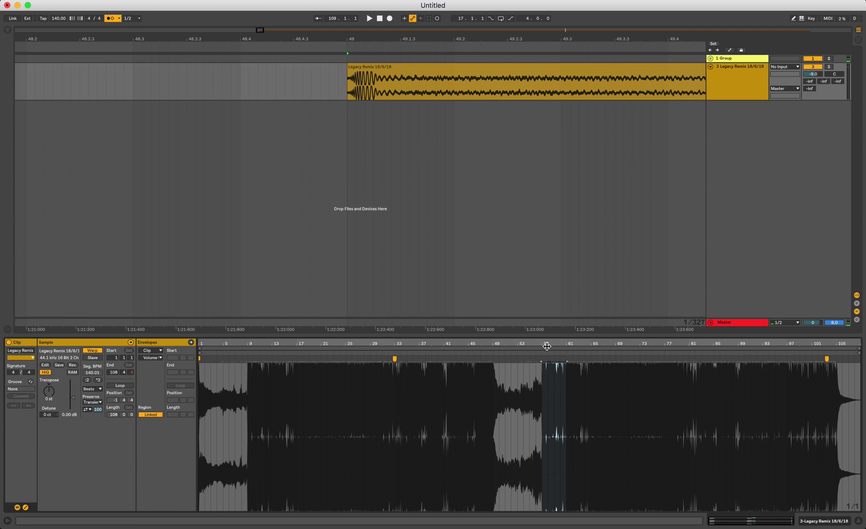
{"action": "mouse_move", "coordinate": [545, 344]}
{"action": "left_mouse_down"}
{"action": "mouse_move", "coordinate": [451, 378]}
{"action": "mouse_move", "coordinate": [417, 340]}
{"action": "mouse_move", "coordinate": [396, 362]}
{"action": "mouse_move", "coordinate": [395, 382]}
{"action": "left_mouse_up"}
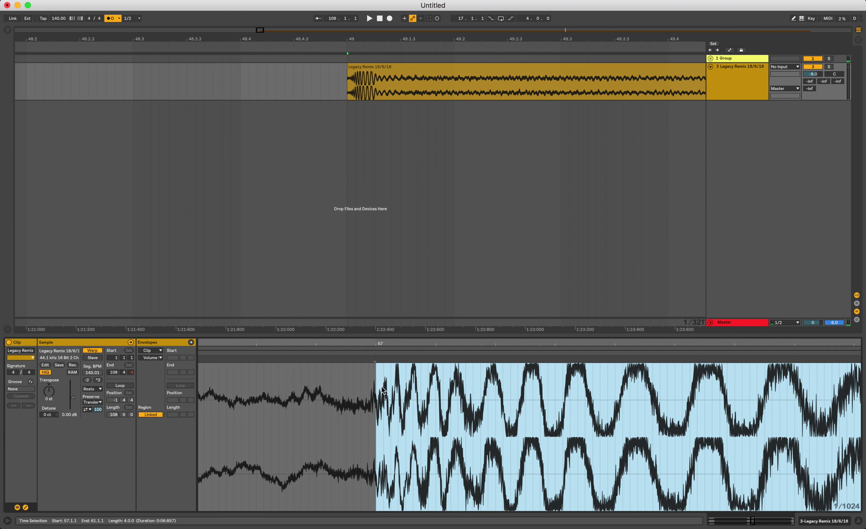
{"action": "left_click", "coordinate": [369, 402]}
{"action": "double_click", "coordinate": [368, 403]}
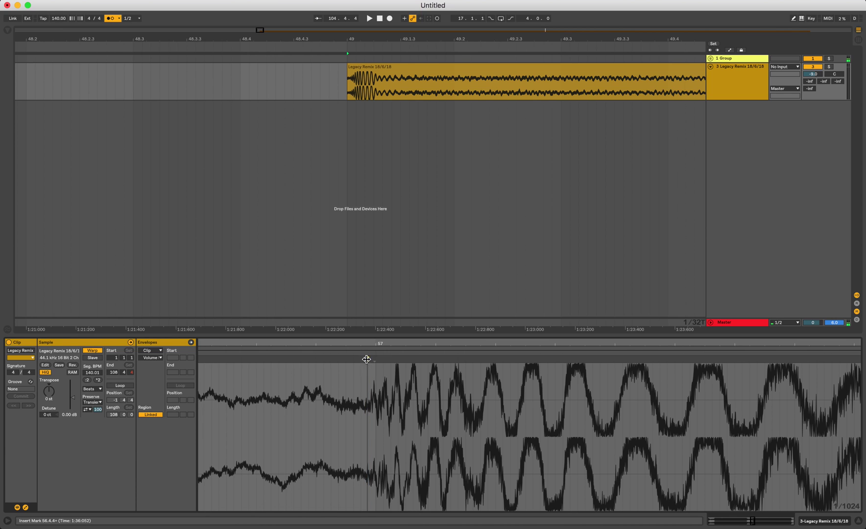
{"action": "left_click_drag", "start_coordinate": [369, 394], "coordinate": [371, 393]}
{"action": "left_click_drag", "start_coordinate": [367, 357], "coordinate": [543, 343]}
{"action": "left_click", "coordinate": [540, 351]}
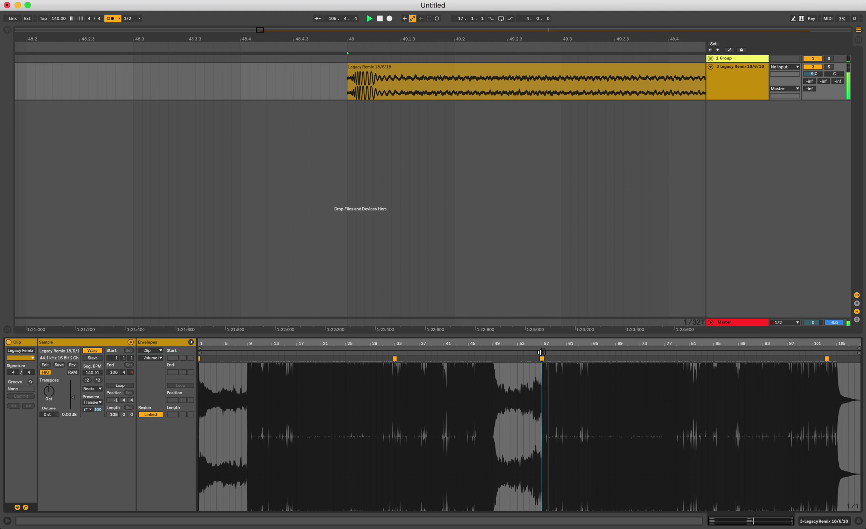